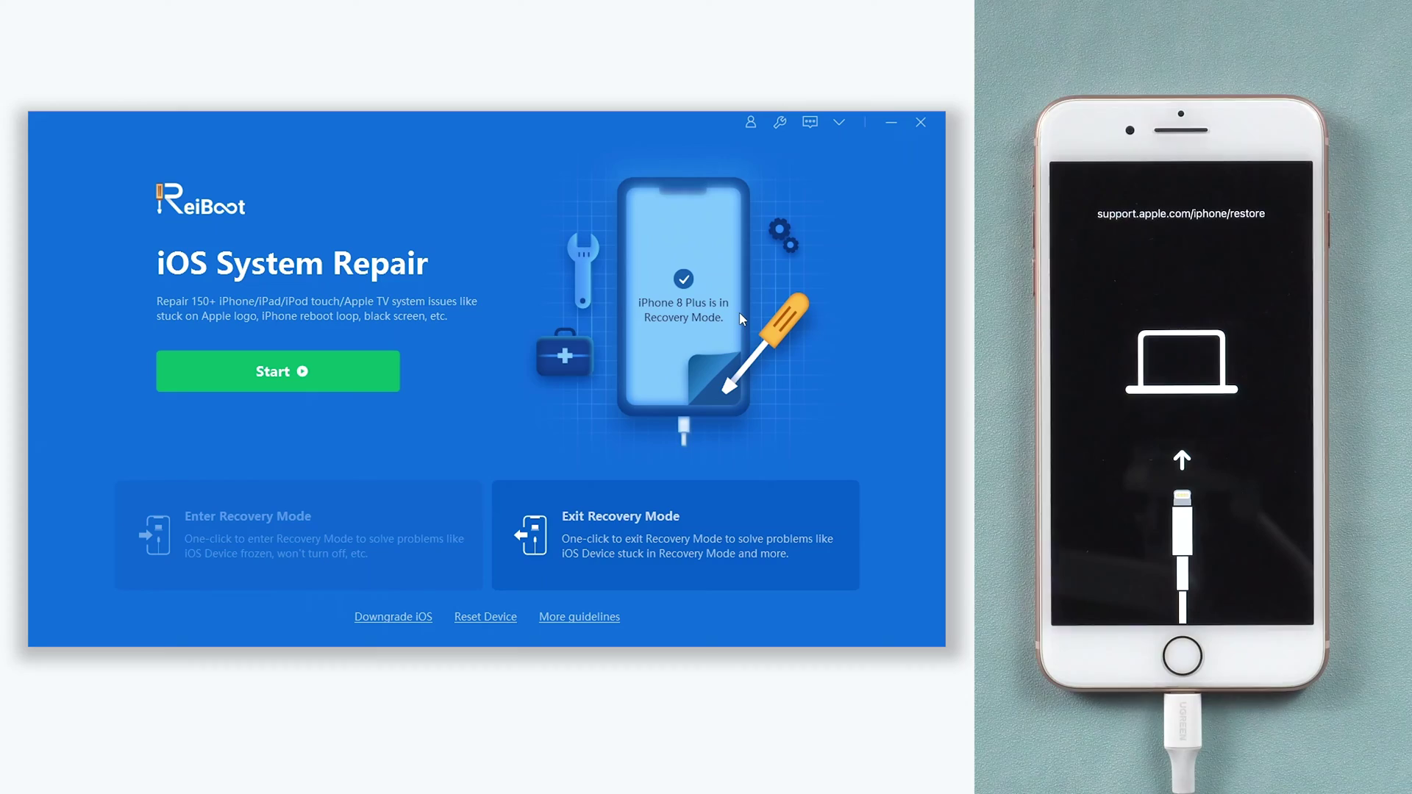
- Use Exit Recovery Mode so the iPhone 8 Plus restarts to its home screen
{"action": "left_click", "coordinate": [744, 504]}
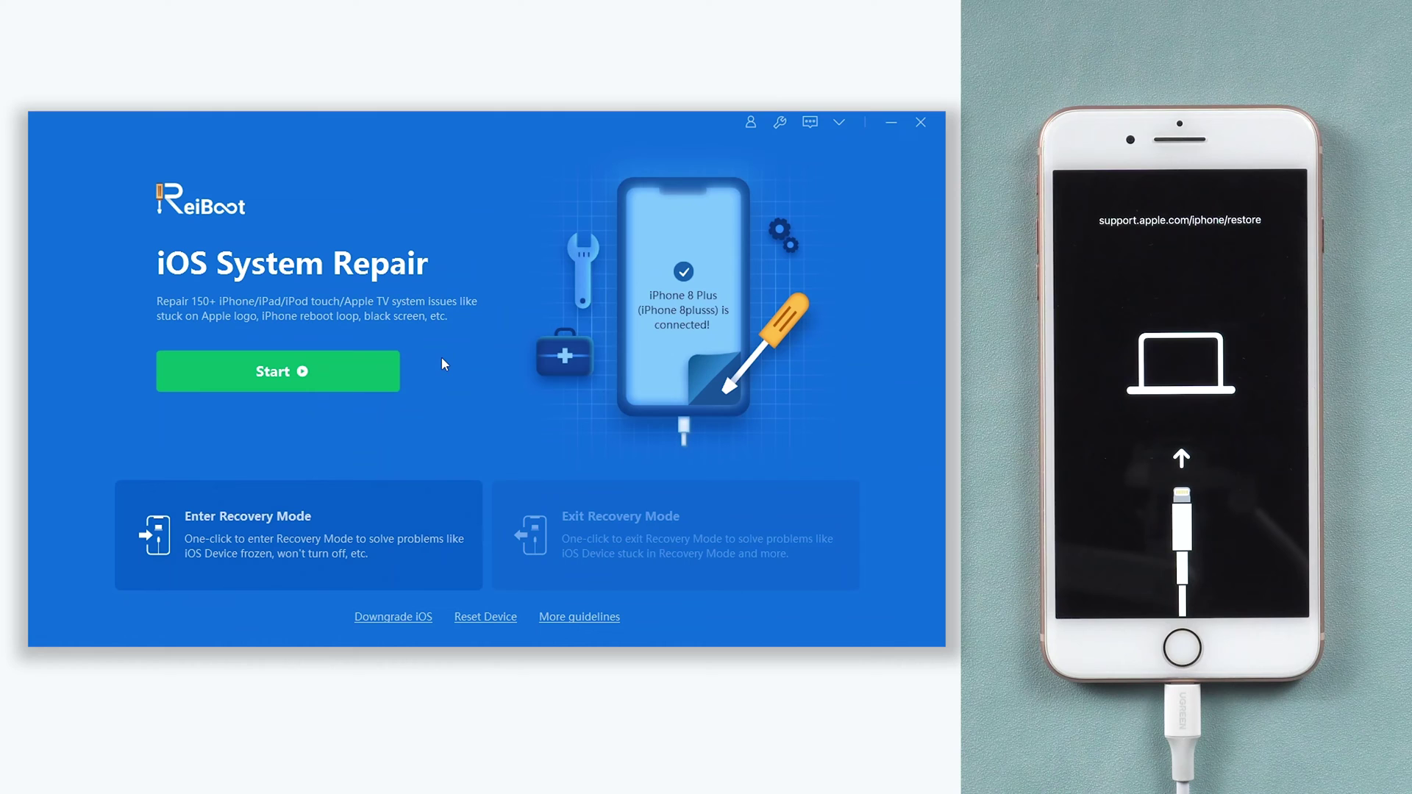
- Pick Standard Repair and download the iOS 16.1 firmware package for the iPhone 8 Plus
{"action": "left_click", "coordinate": [393, 373]}
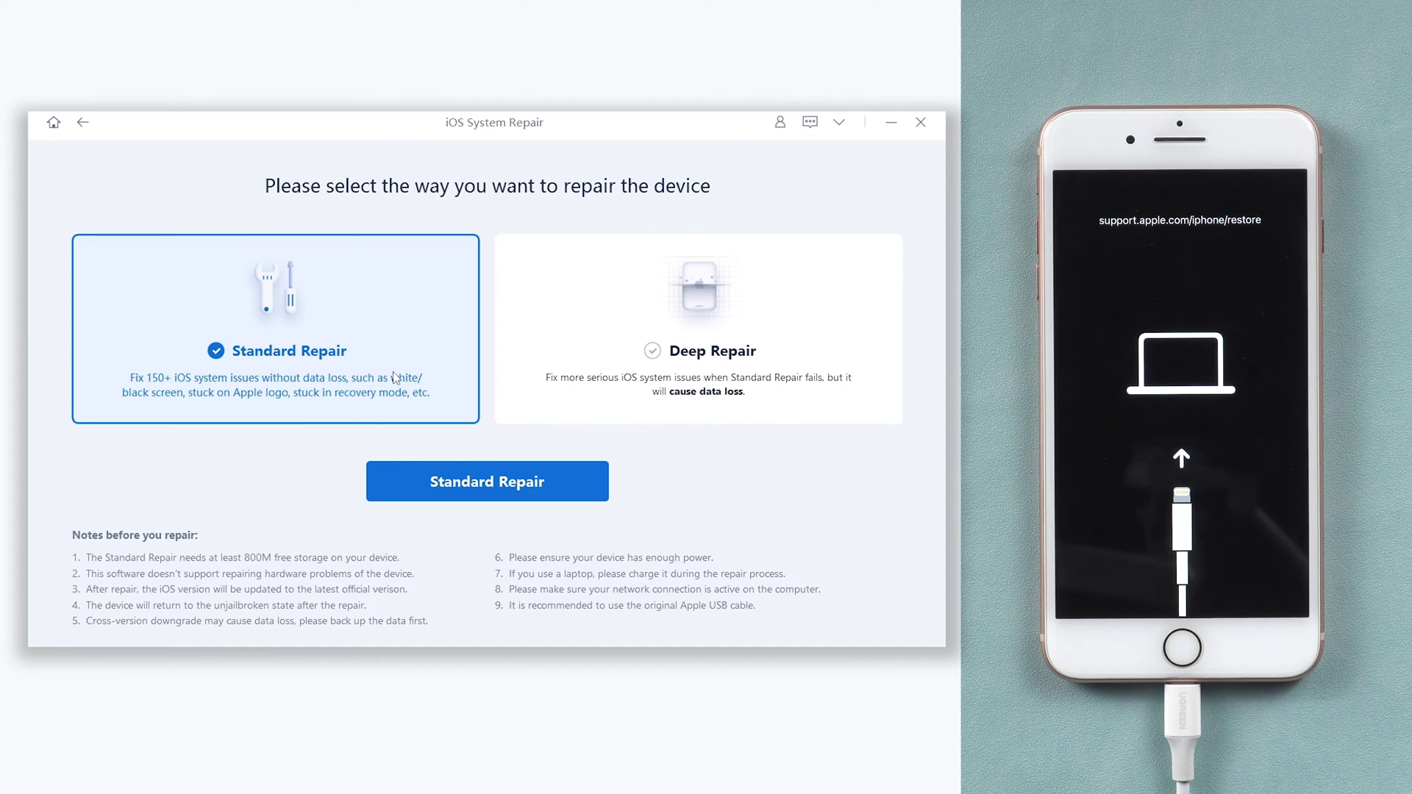
{"action": "left_click", "coordinate": [417, 469]}
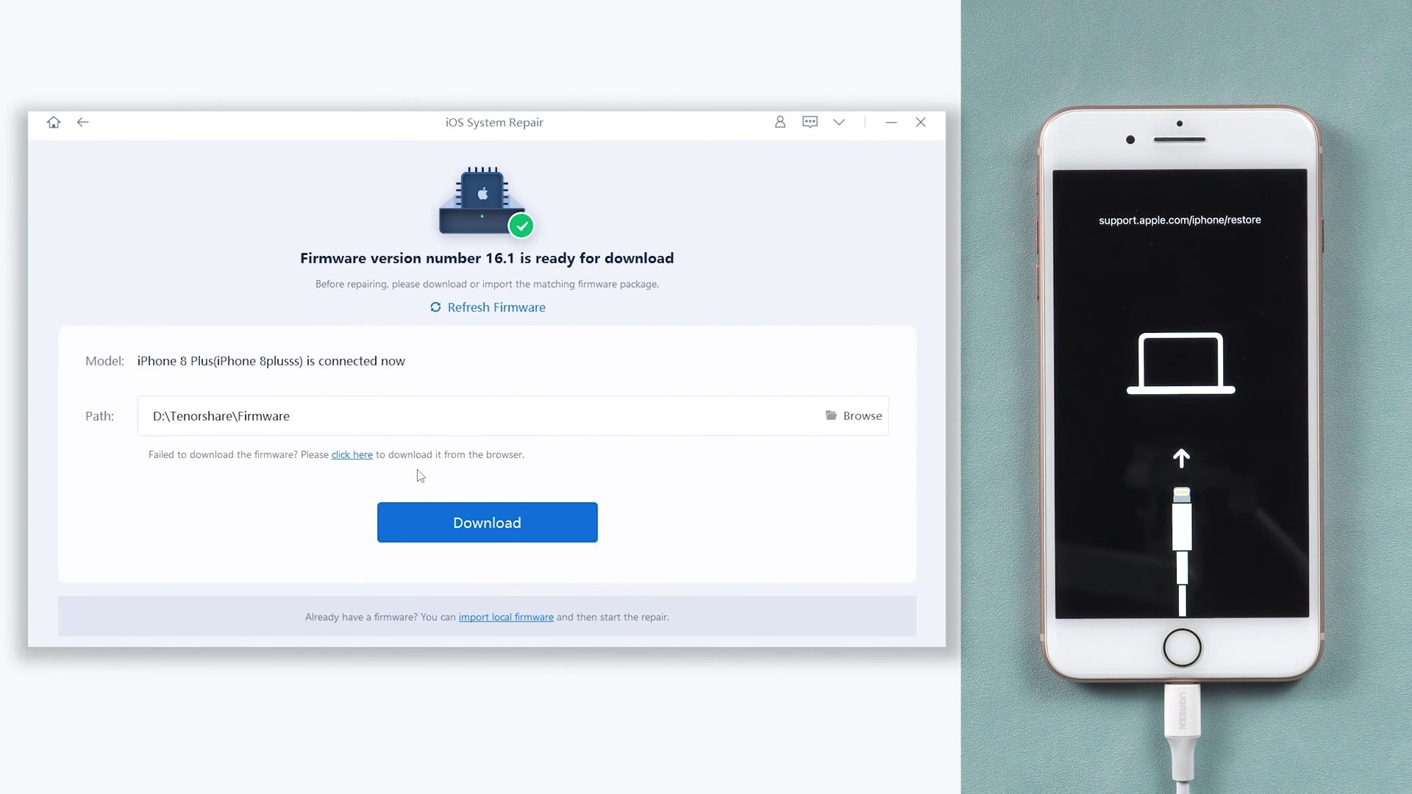
{"action": "left_click", "coordinate": [427, 520]}
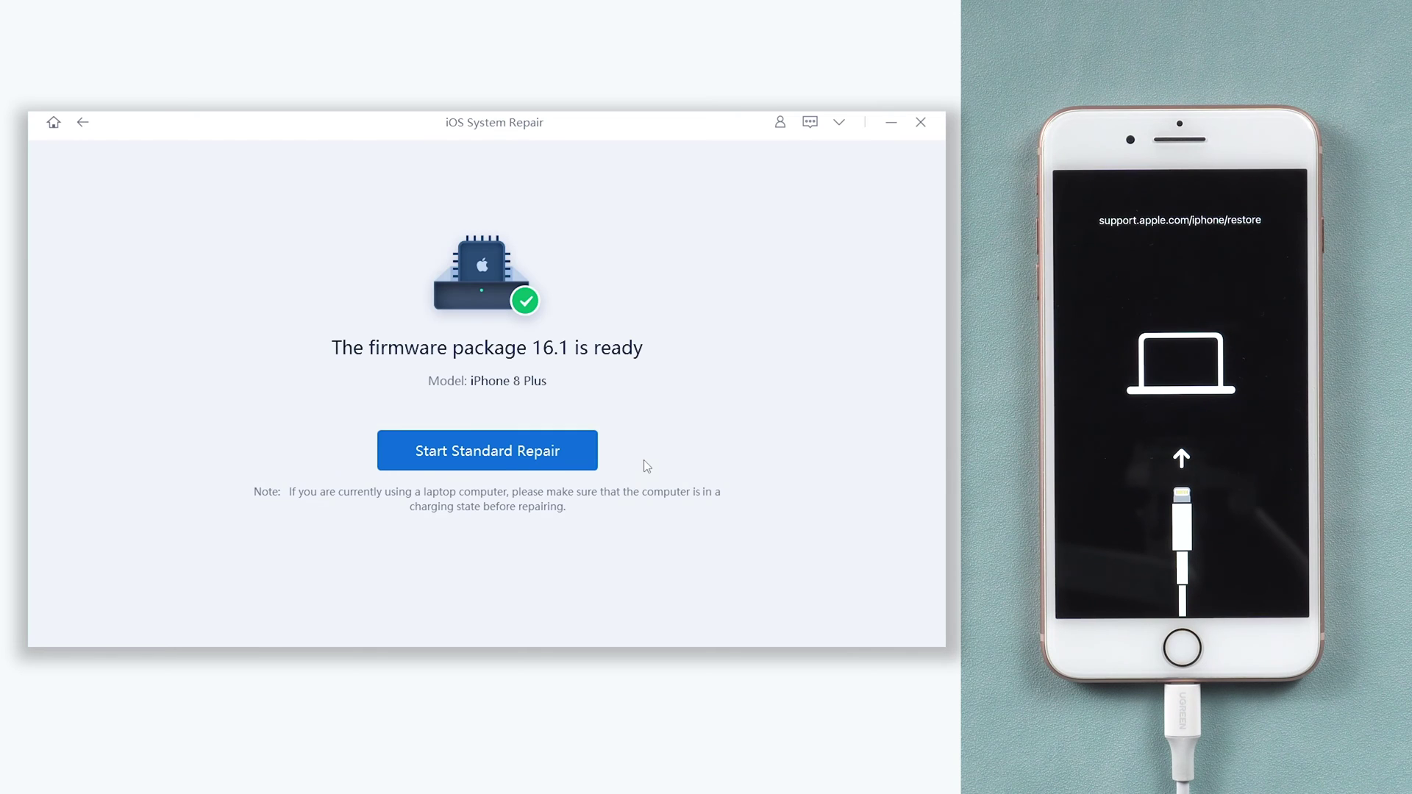
- Run Standard Repair with the downloaded iOS 16.1 firmware and let the iPhone restart
{"action": "left_click", "coordinate": [584, 462]}
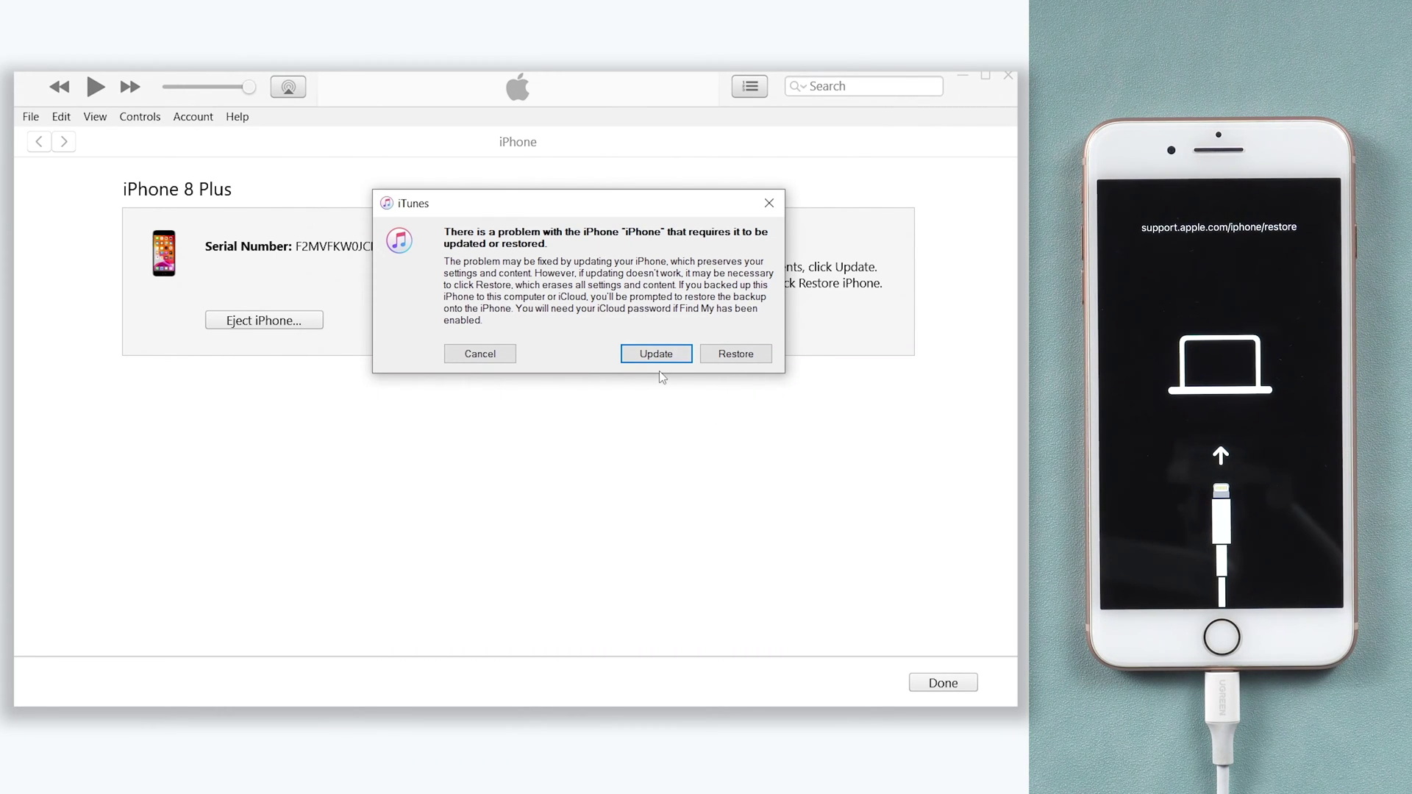
- Choose Update in iTunes and confirm the iOS 16.1 update, keeping the iPhone's content
{"action": "left_click", "coordinate": [676, 356]}
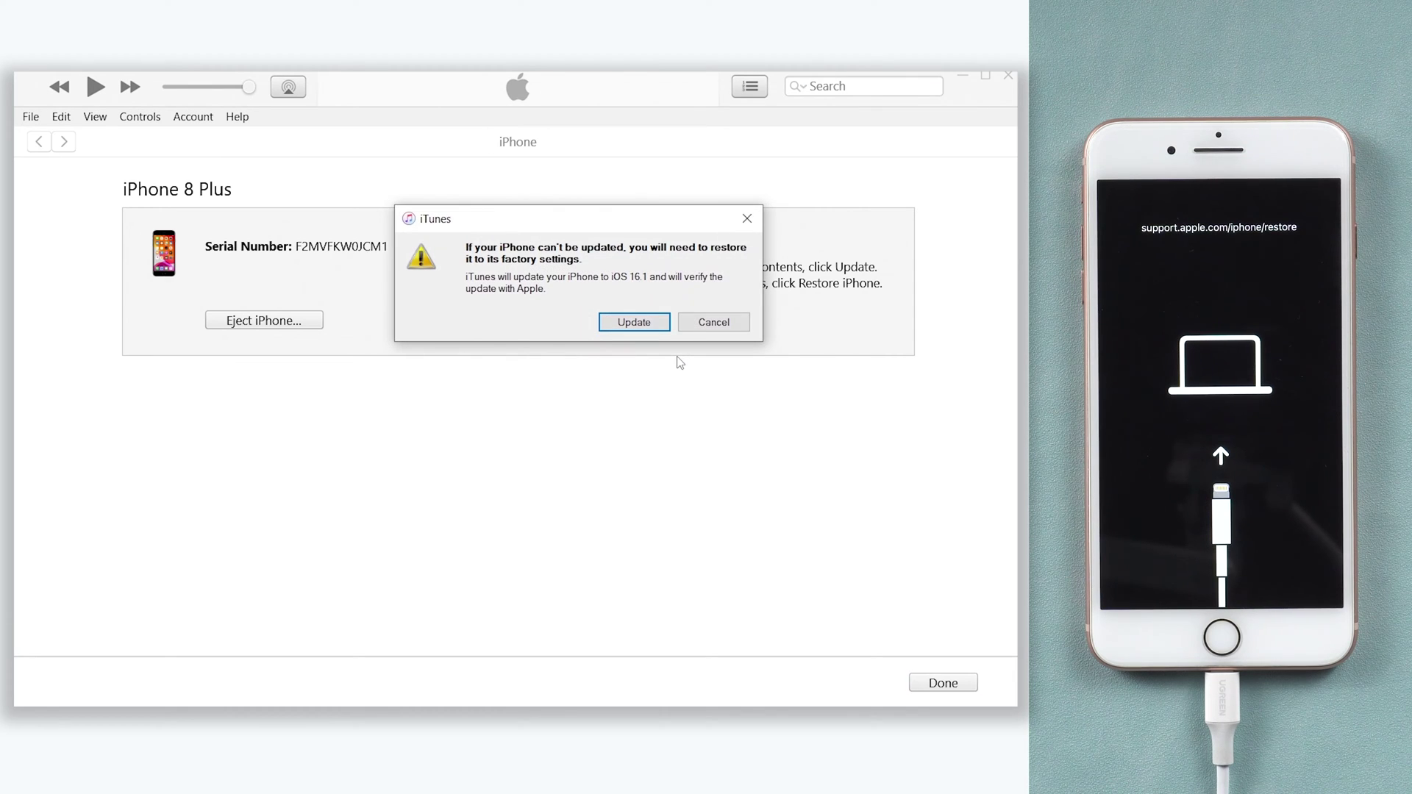
{"action": "left_click", "coordinate": [660, 327]}
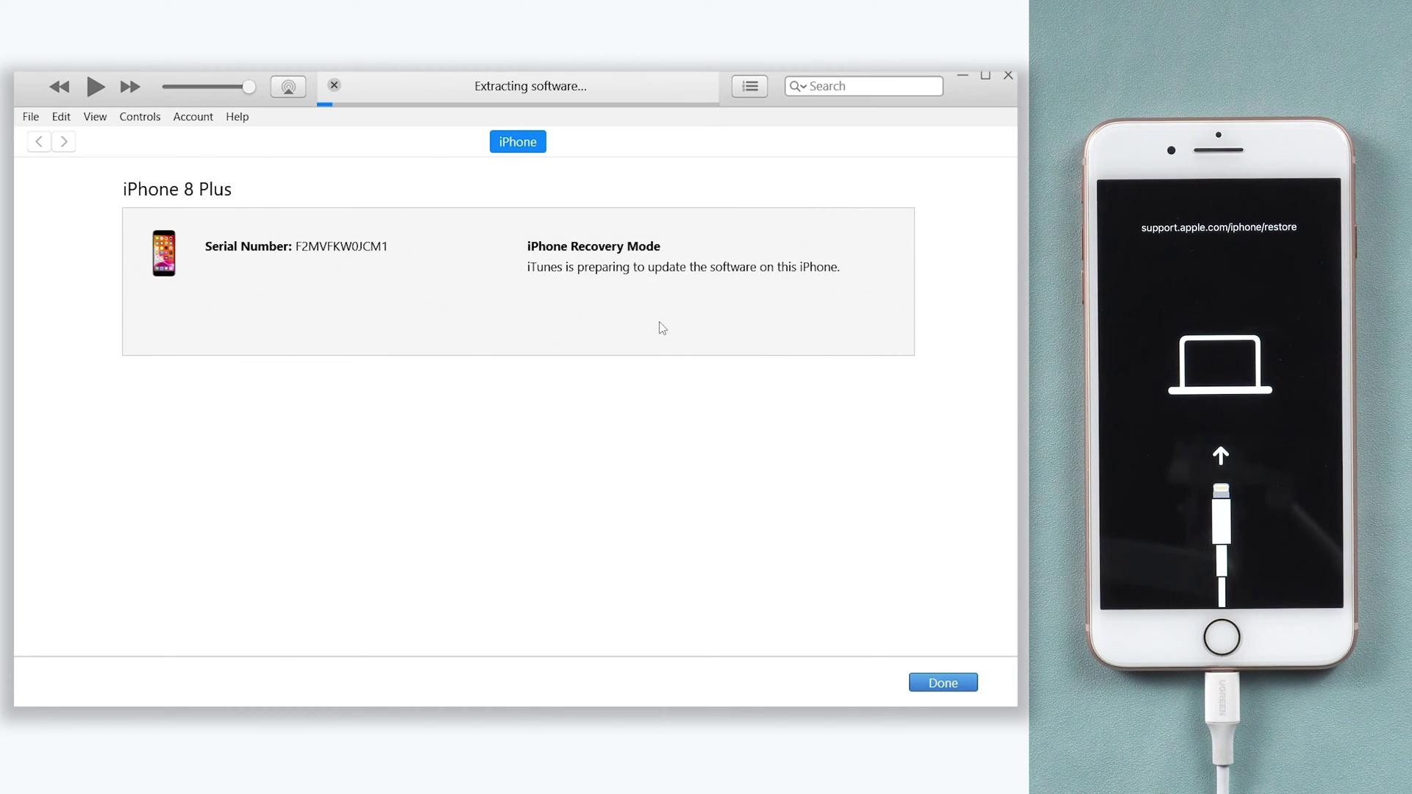